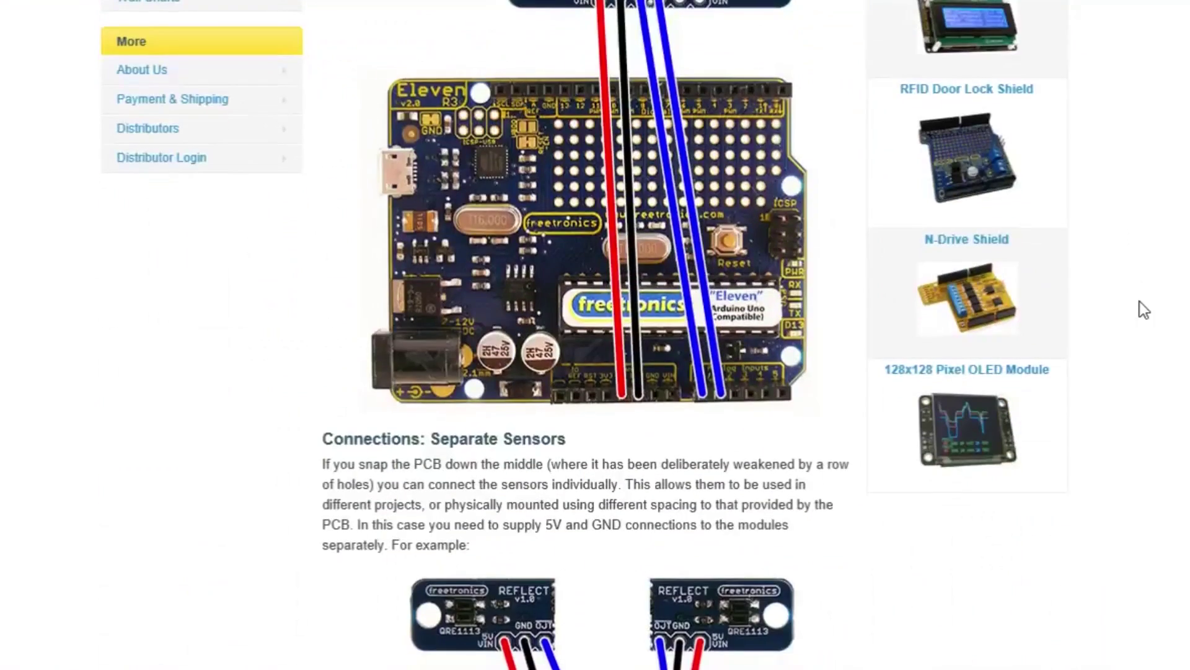
scroll(1144, 309, down, 4)
scroll(1145, 309, down, 2)
scroll(1144, 309, down, 5)
scroll(1144, 309, down, 1)
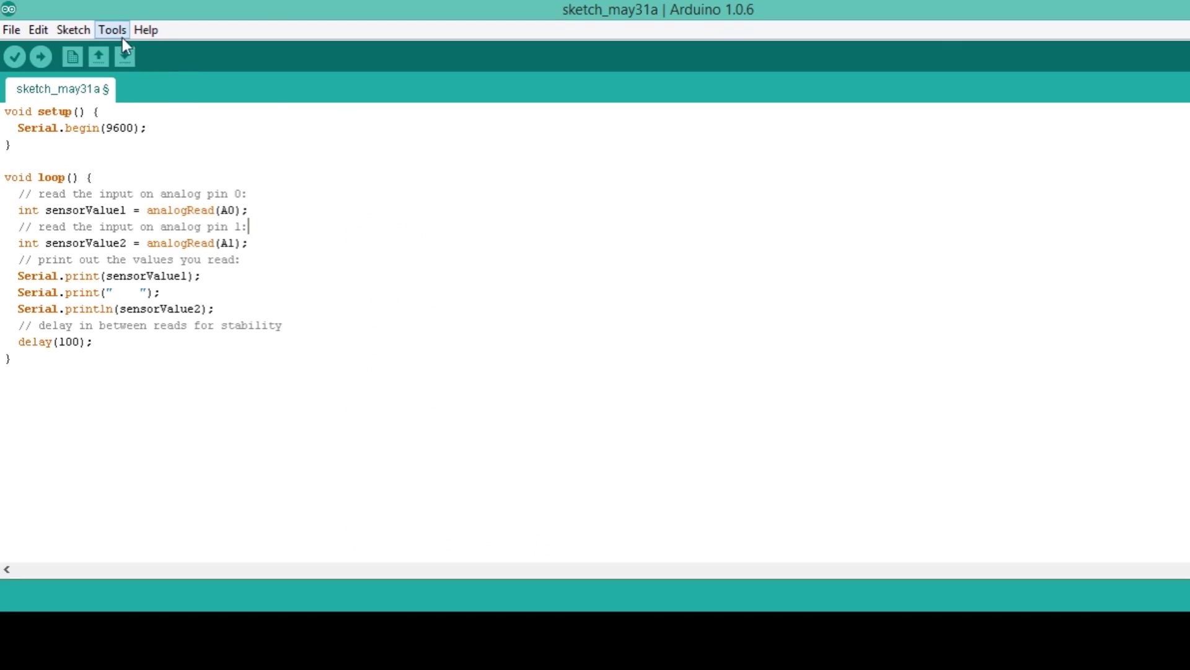
Keep Arduino Uno as the board and upload the two-sensor sketch (2,804 bytes)
click(113, 30)
mouse_move(142, 147)
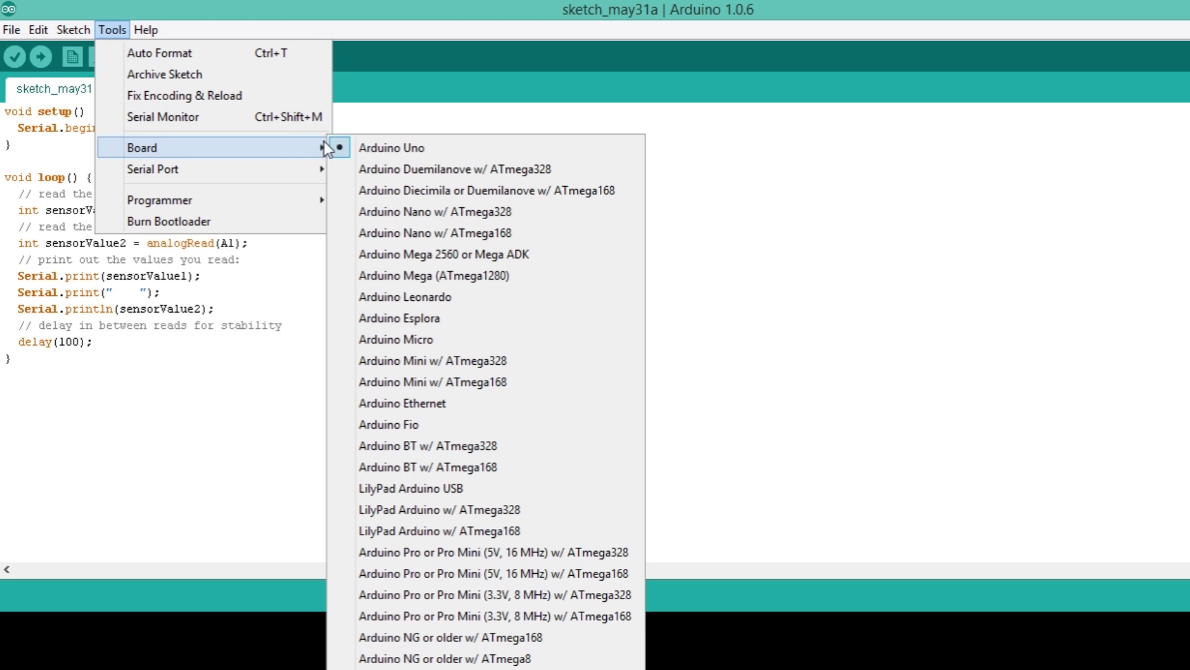
click(362, 152)
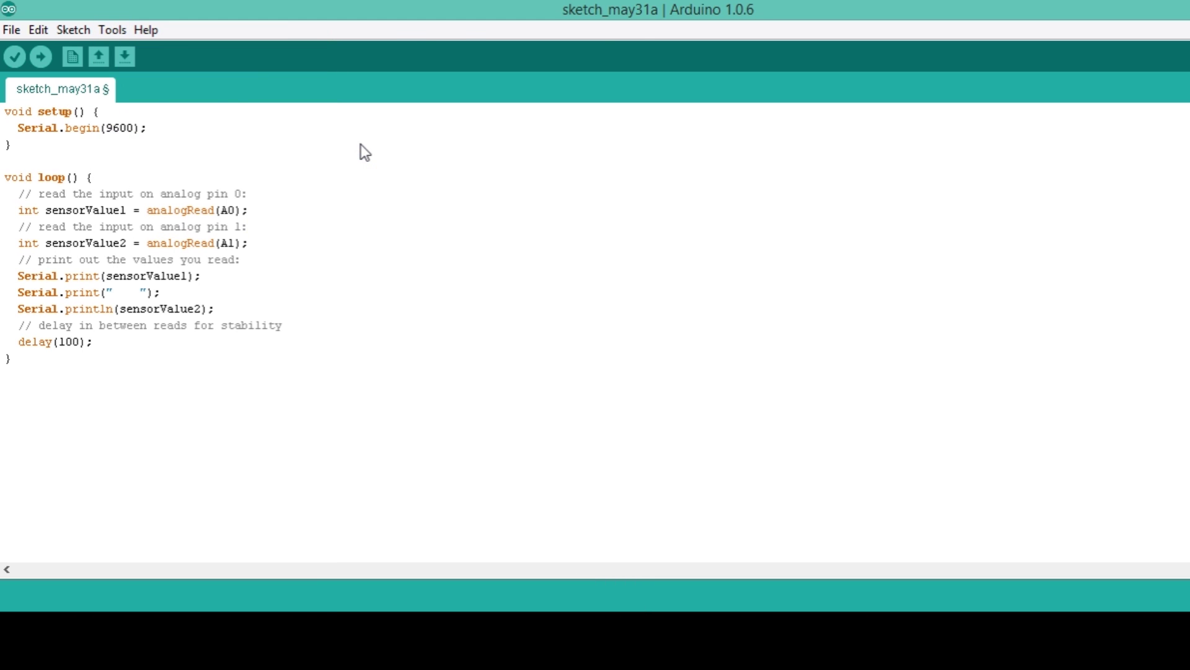
click(46, 62)
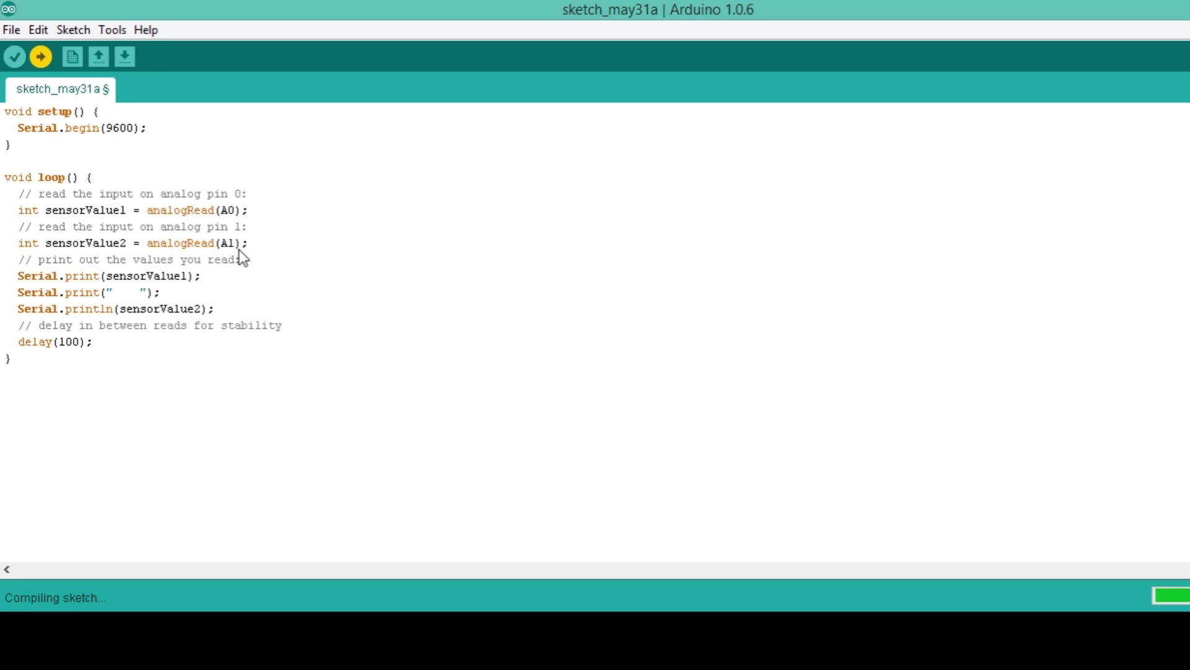
click(109, 30)
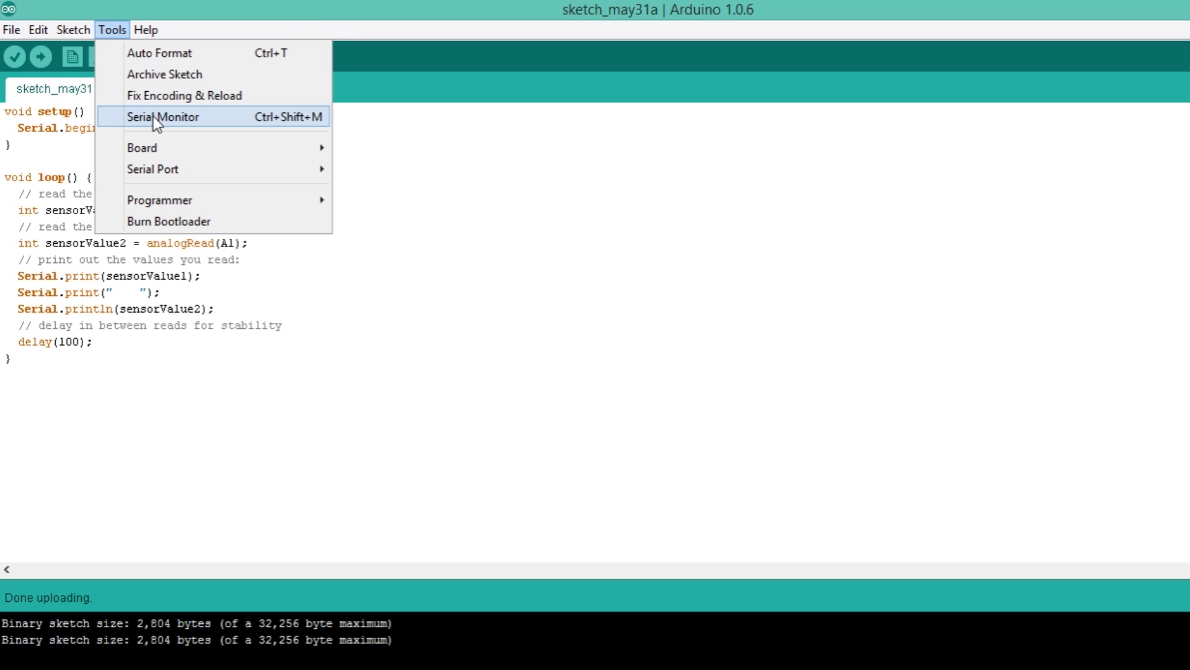
Open the COM6 Serial Monitor at 9600 baud and center its window on screen
click(154, 116)
drag(271, 19, 631, 153)
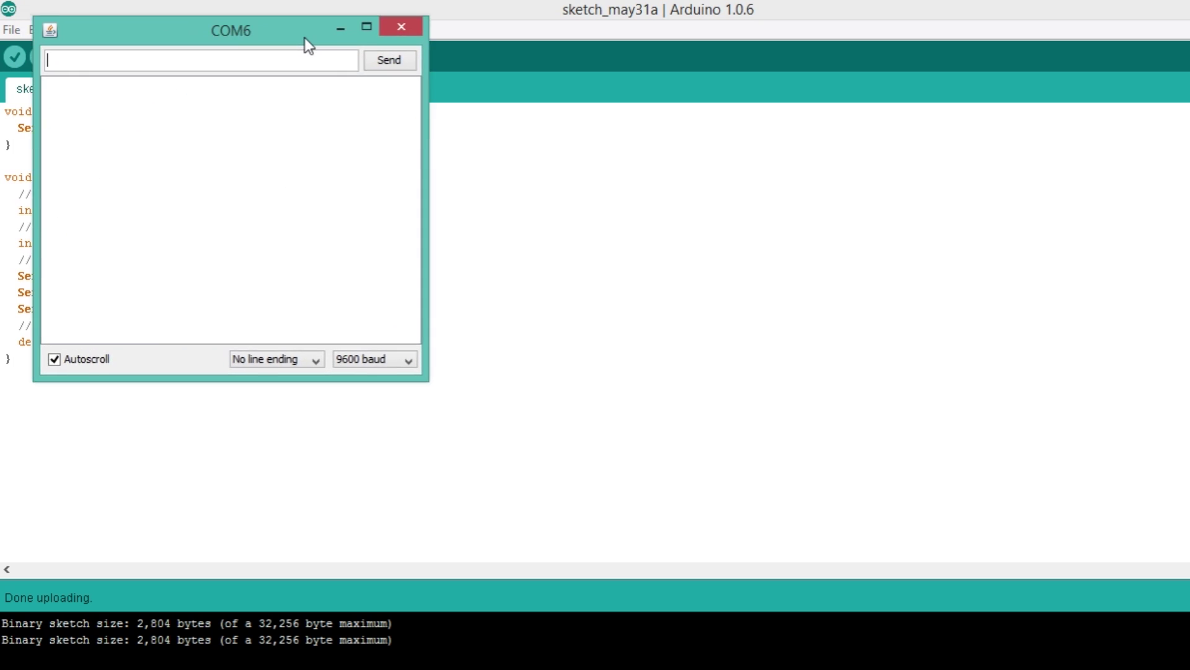